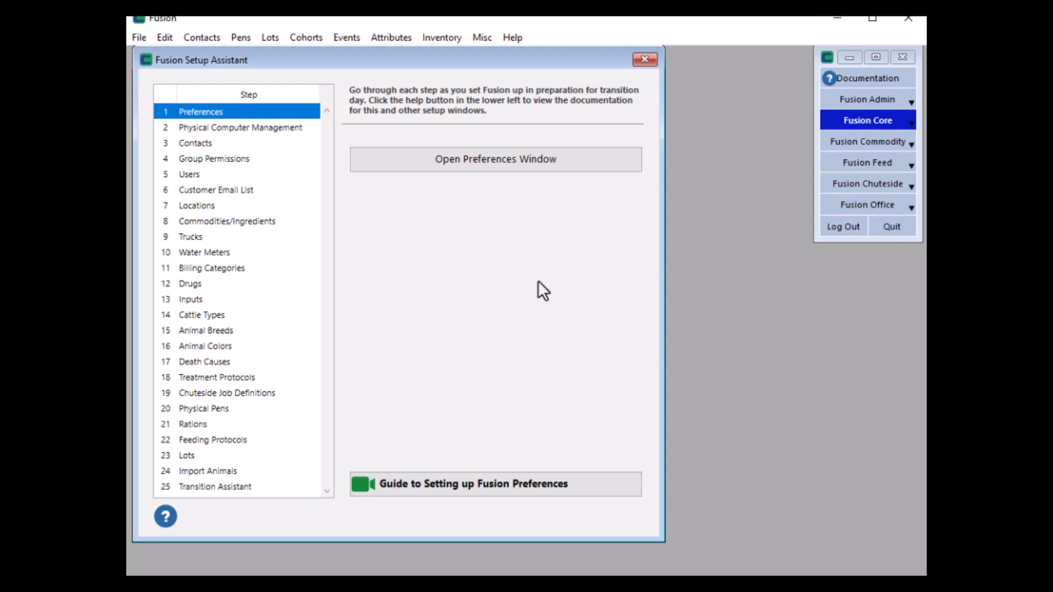
- Open the Commodities/Ingredients window from setup assistant step 8, and again through the Fusion Admin Setup menu
left_click(241, 220)
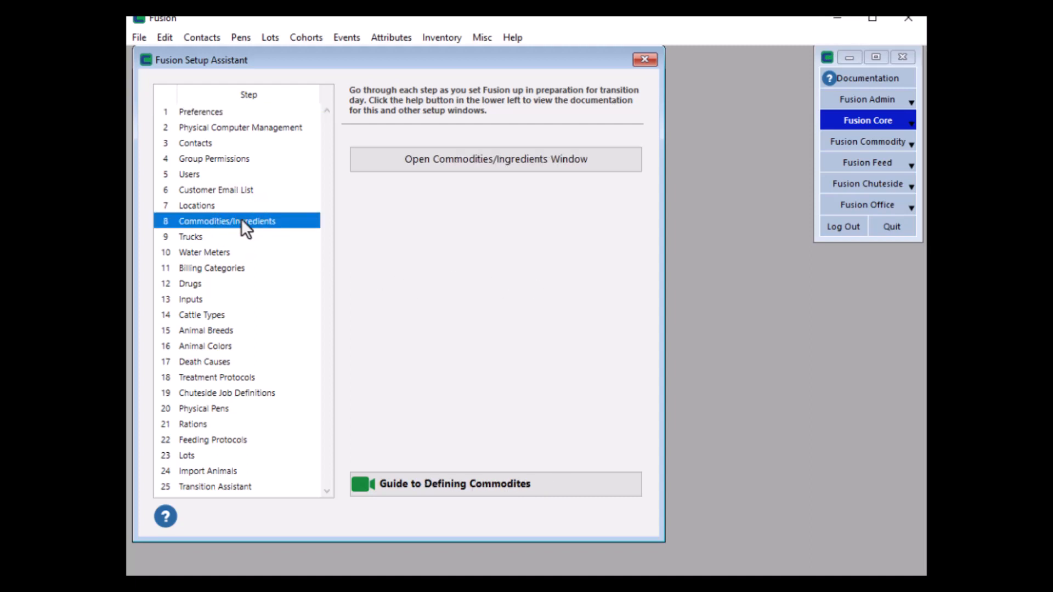
left_click(544, 168)
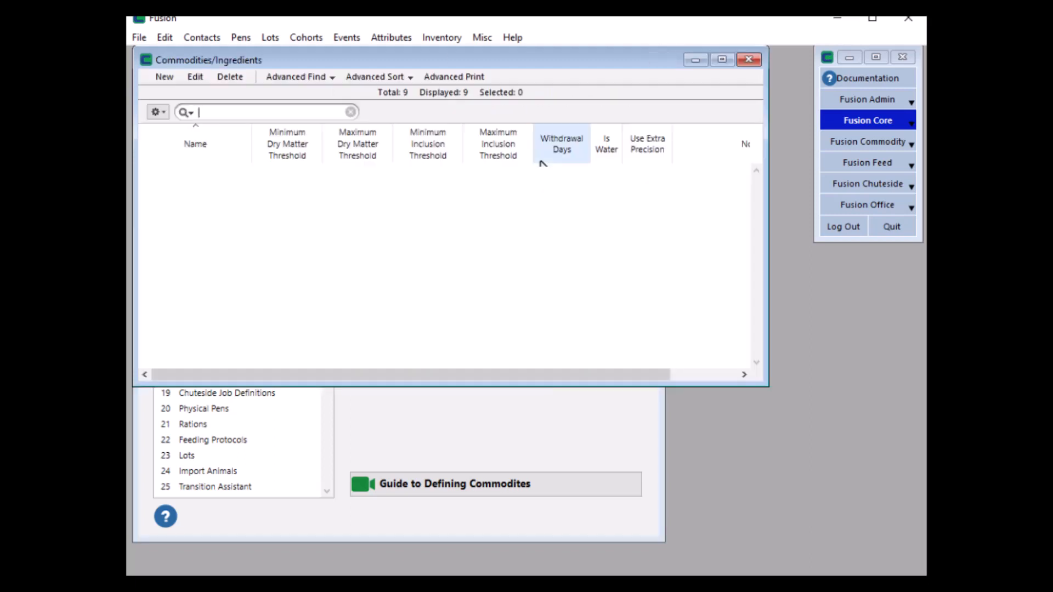
left_click(854, 99)
left_click(226, 38)
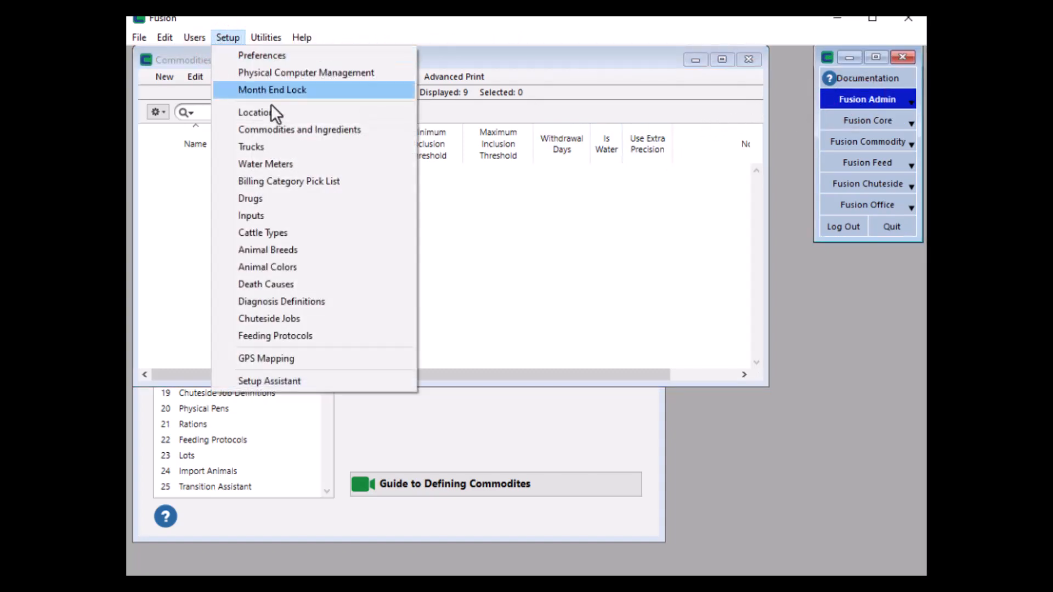
left_click(294, 130)
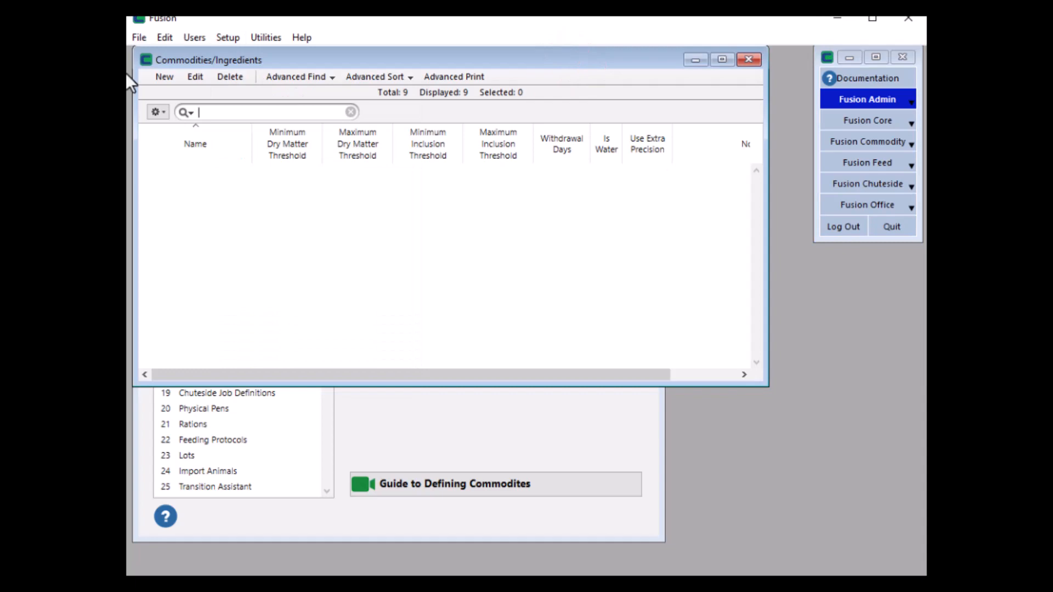
- Create a new commodity named Barley
left_click(162, 78)
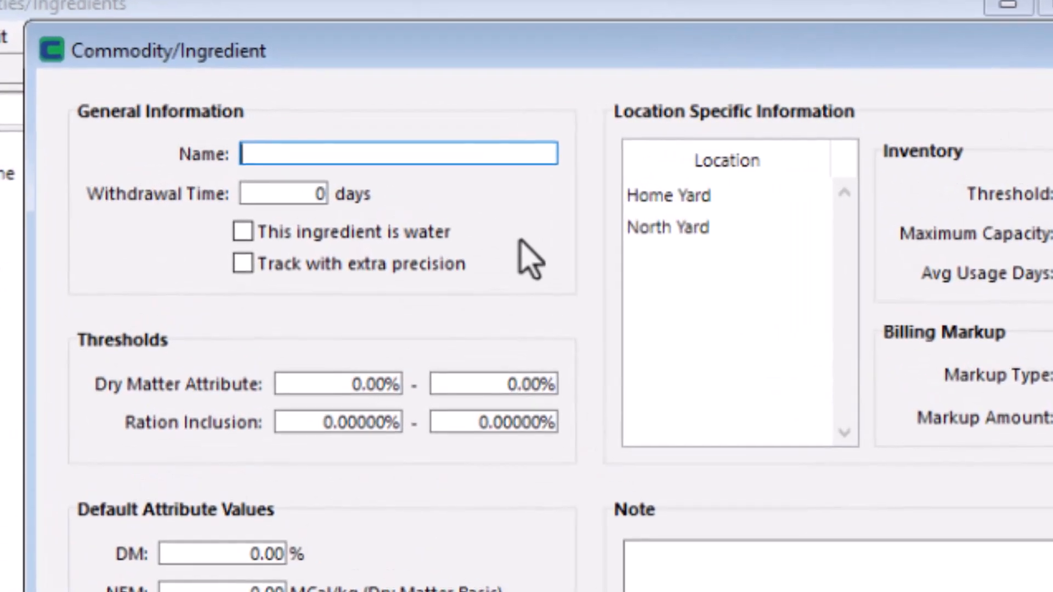
type("Barley")
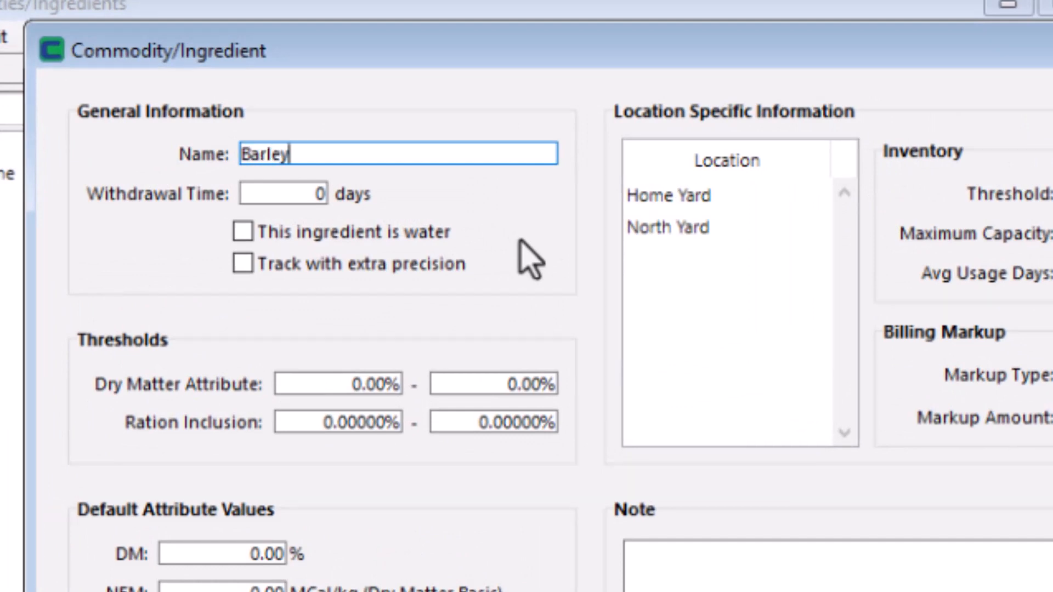
key("Tab")
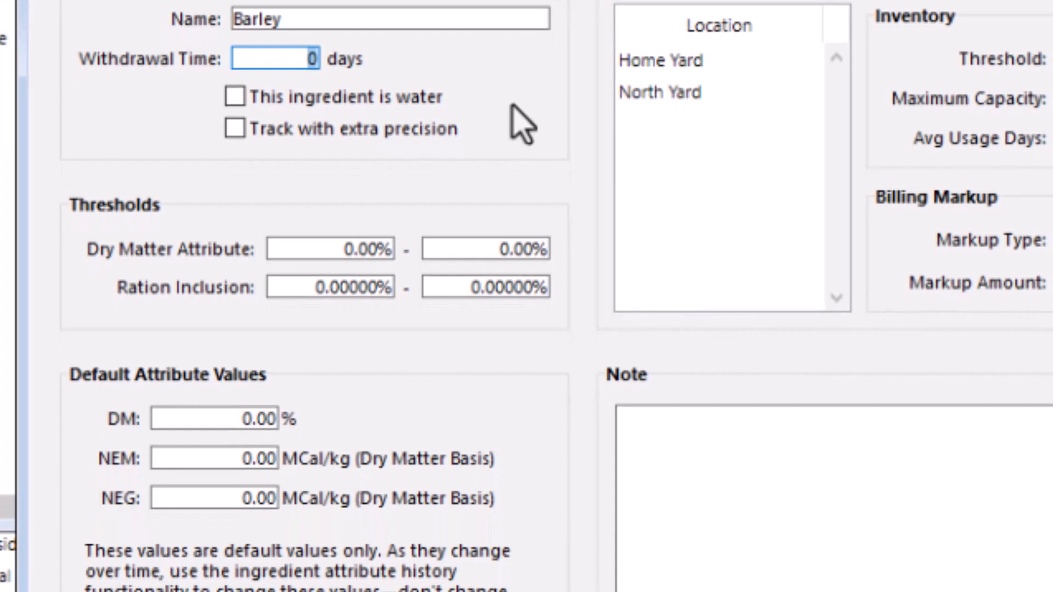
key("Tab")
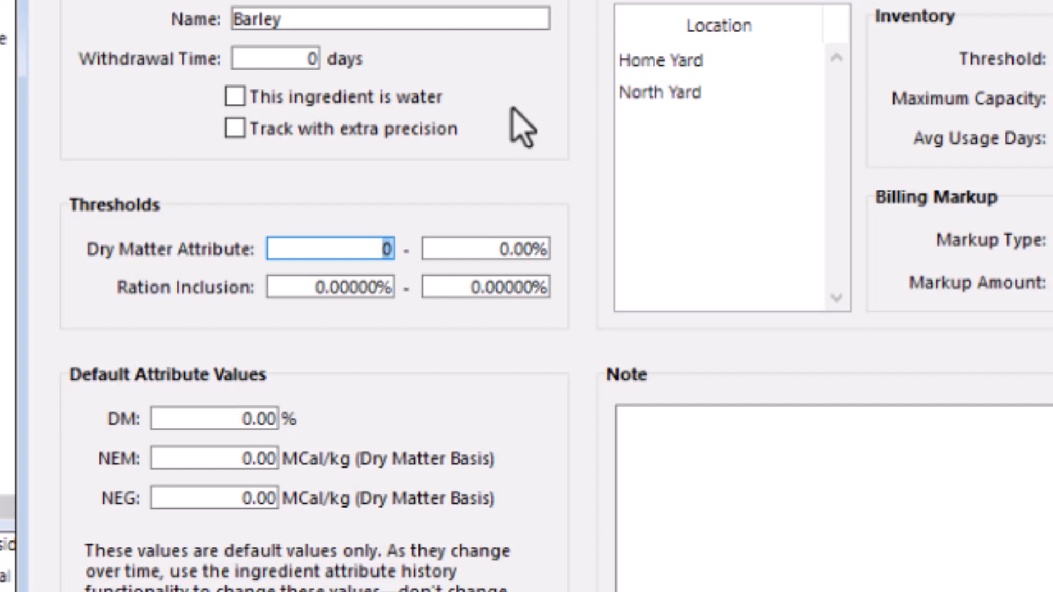
- Set the Dry Matter Attribute thresholds to 80% minimum and 90% maximum
type("80")
key("Tab")
type("90")
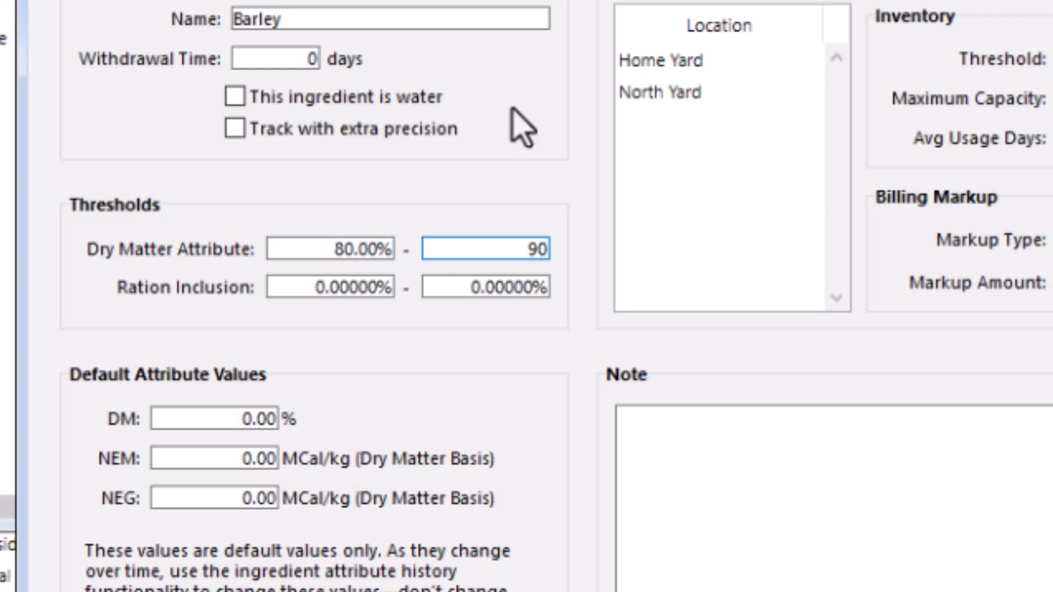
key("Tab")
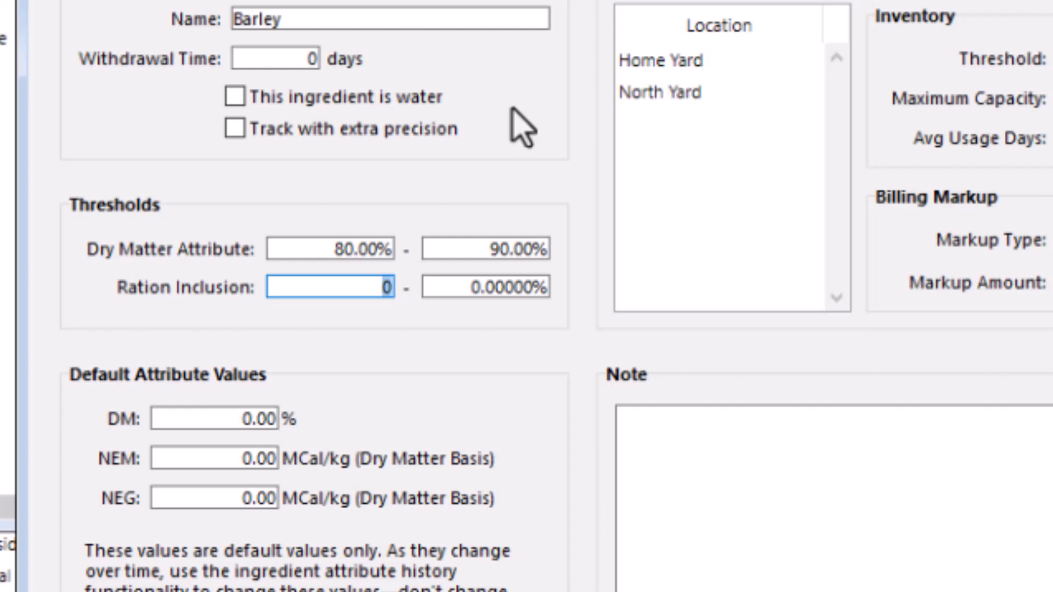
- Enter the default attribute values DM 86.5%, NEM 2.06 and NEG 1.38 MCal/kg
key("Tab")
key("Tab")
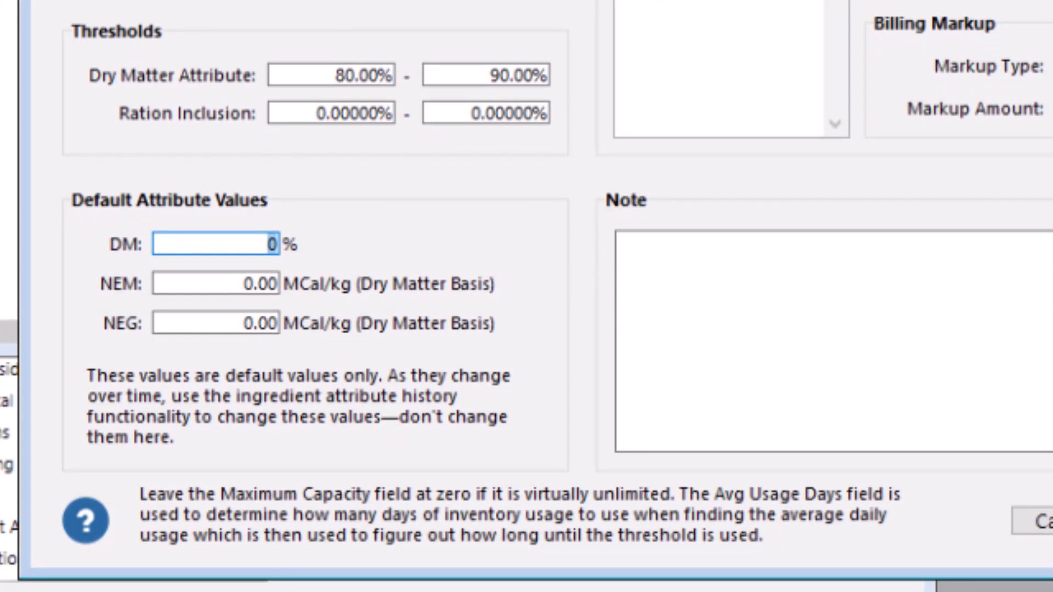
type("86.5")
key("Tab")
type("2.")
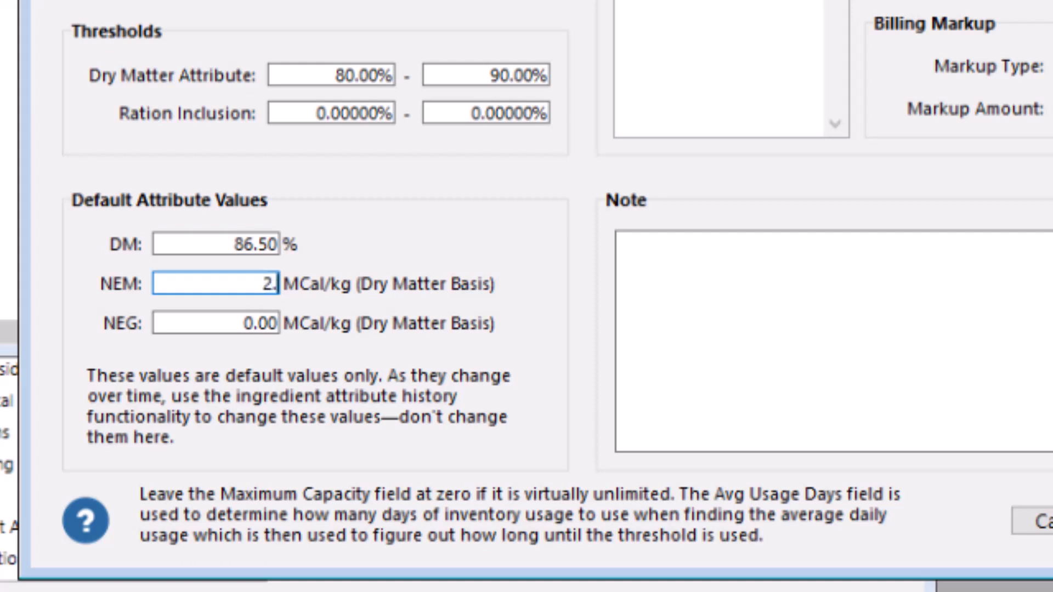
type("06")
key("Tab")
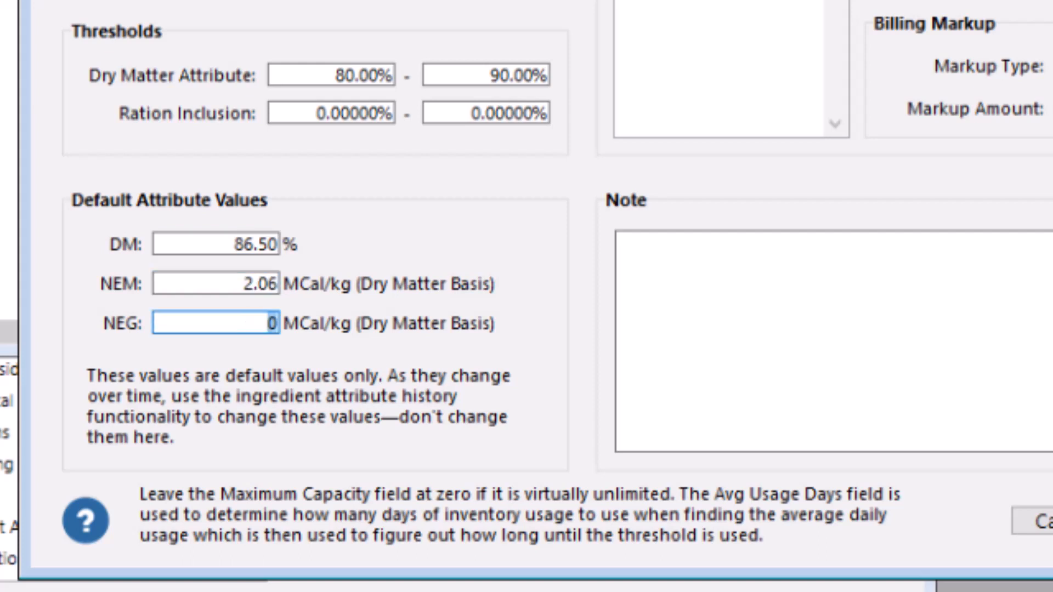
type("1.38")
key("Tab")
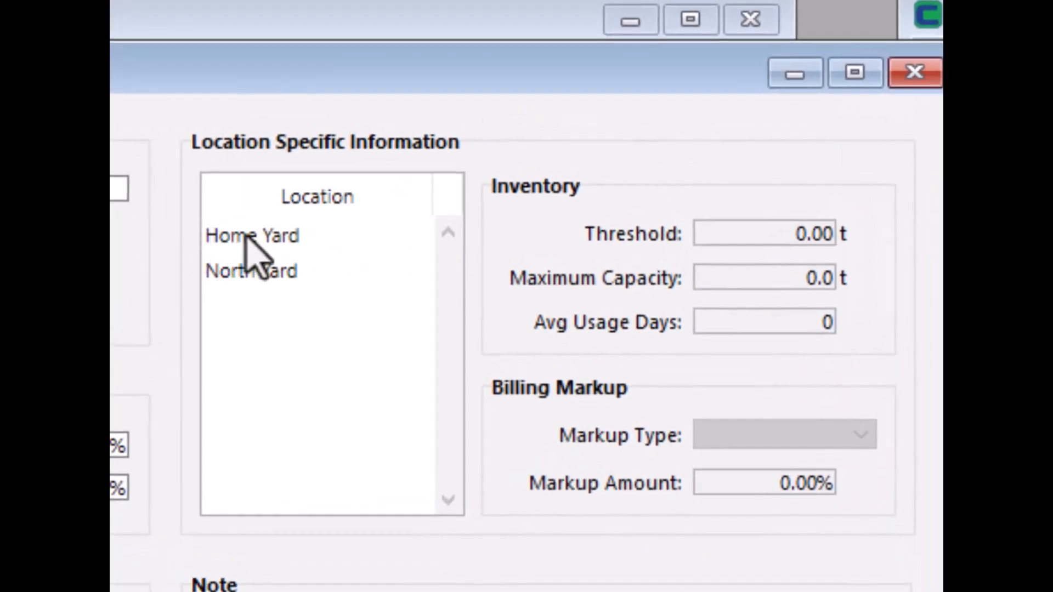
- For Home Yard, set the inventory threshold to 50 t and the average usage days to 7
left_click(342, 238)
left_click(736, 234)
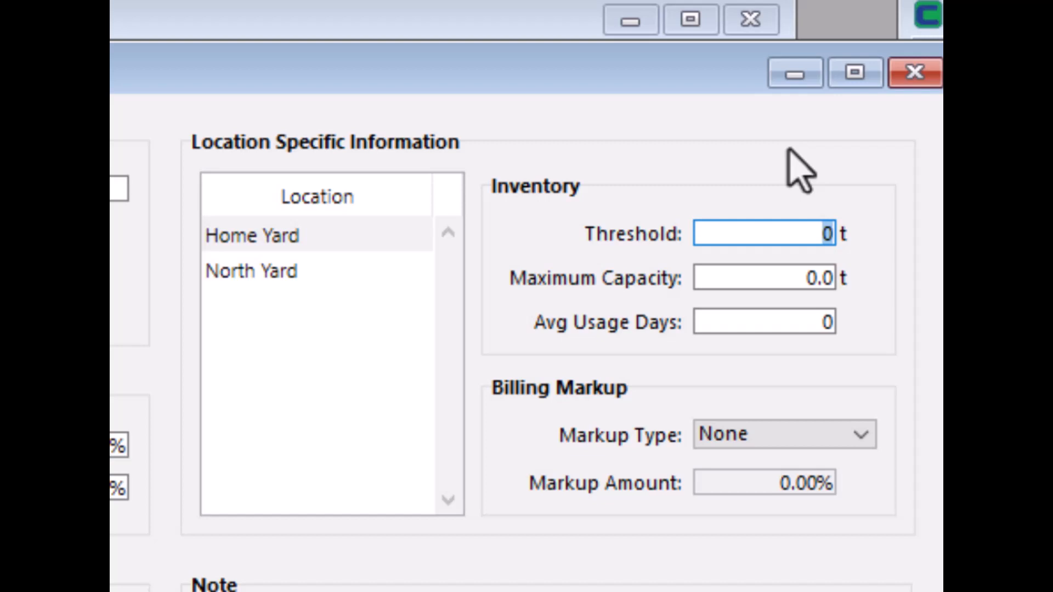
type("50")
key("Tab")
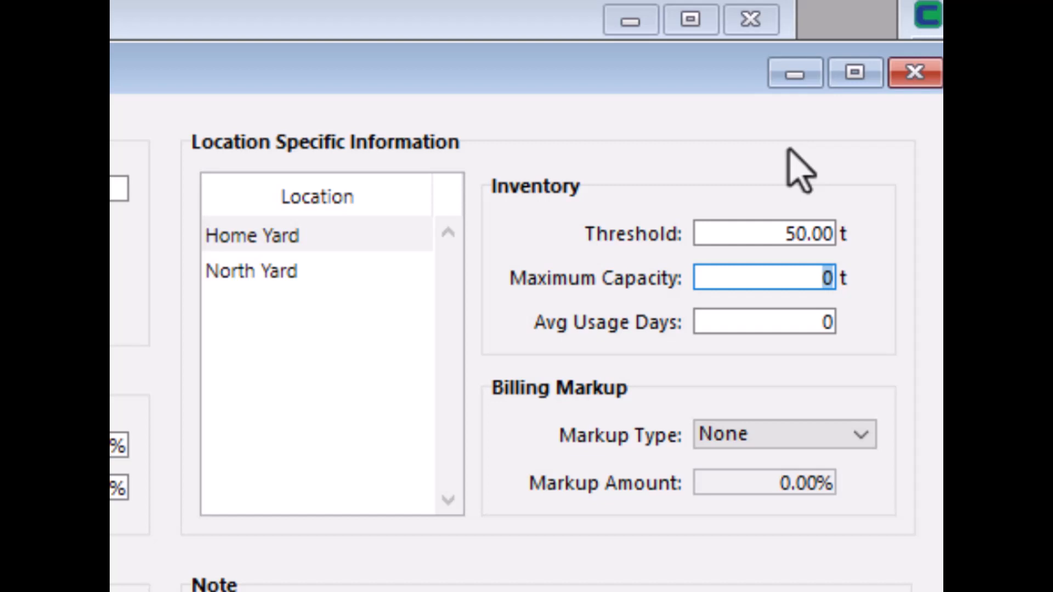
key("Tab")
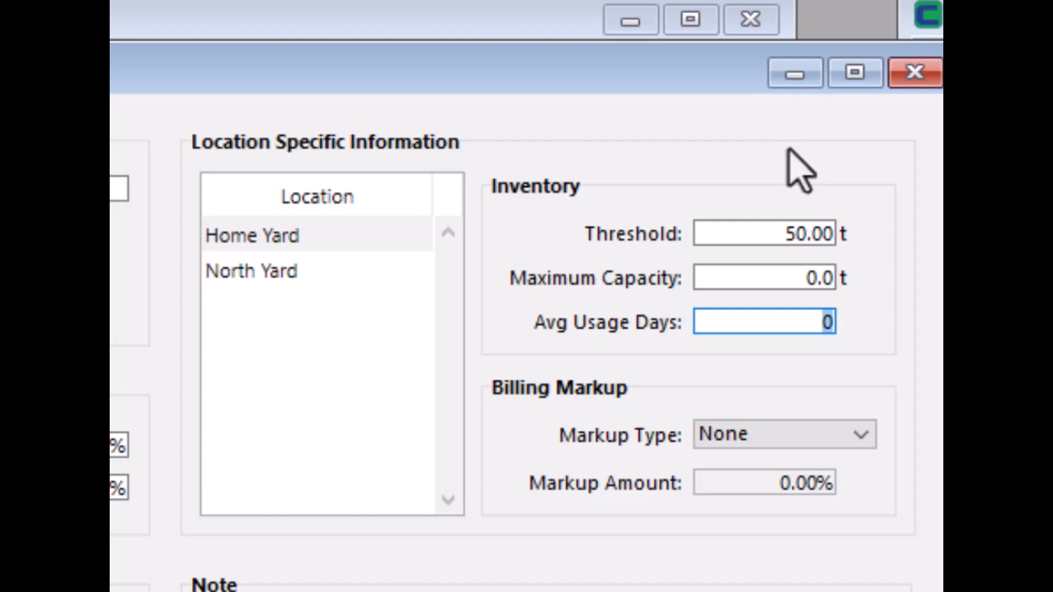
type("7")
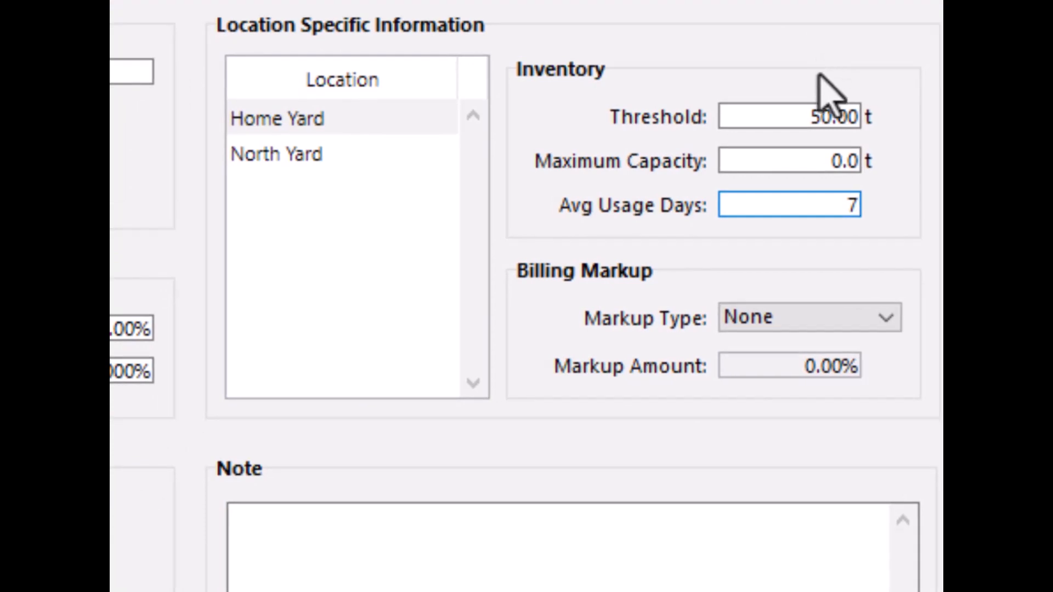
- Set Home Yard's billing markup type to Percentage with a 15% amount, and save the Barley commodity
left_click(832, 328)
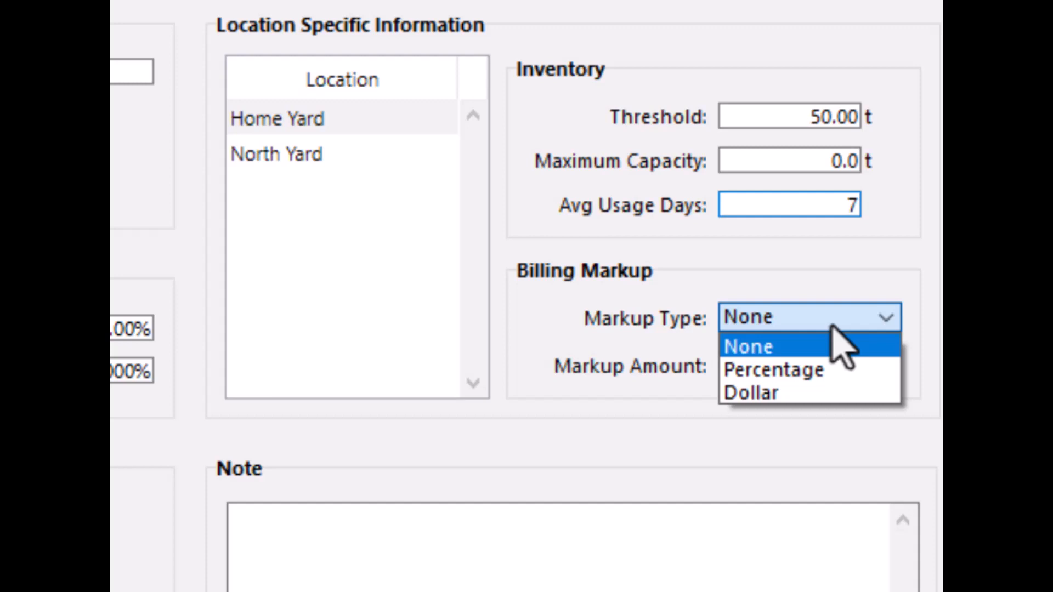
left_click(790, 370)
left_click(793, 366)
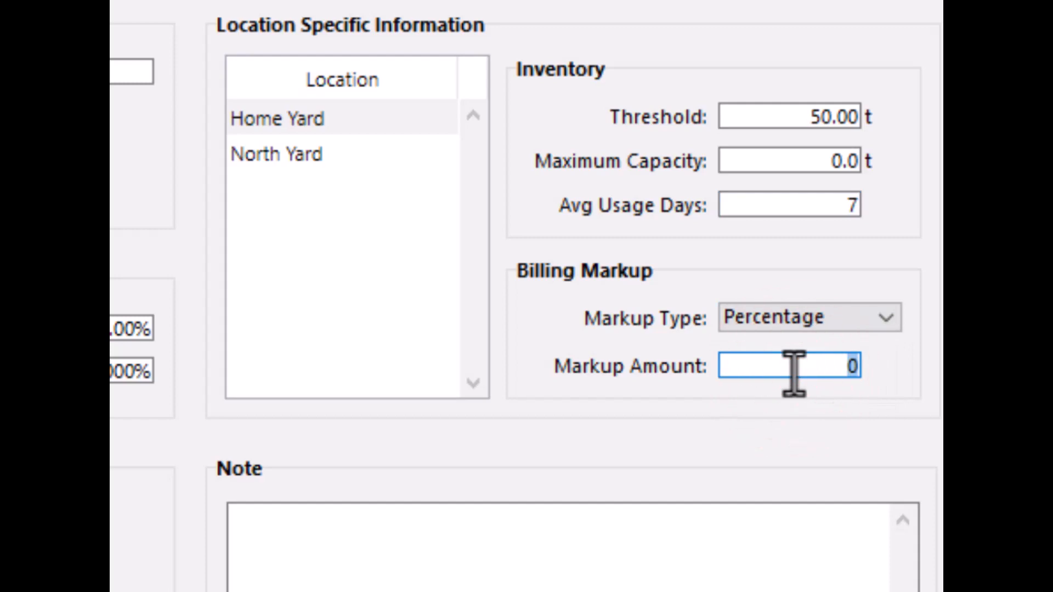
type("15")
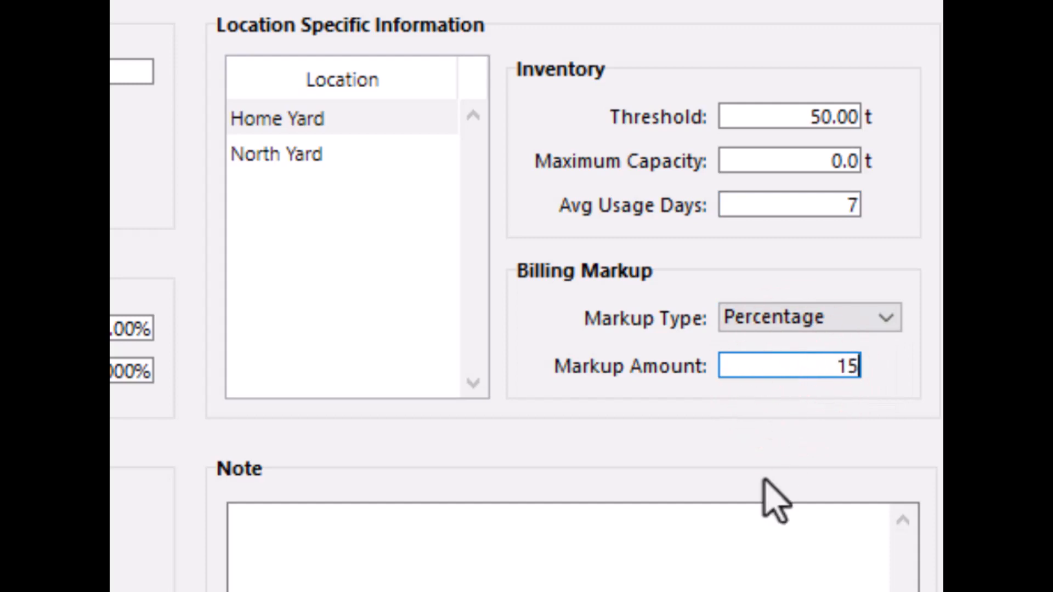
key("Tab")
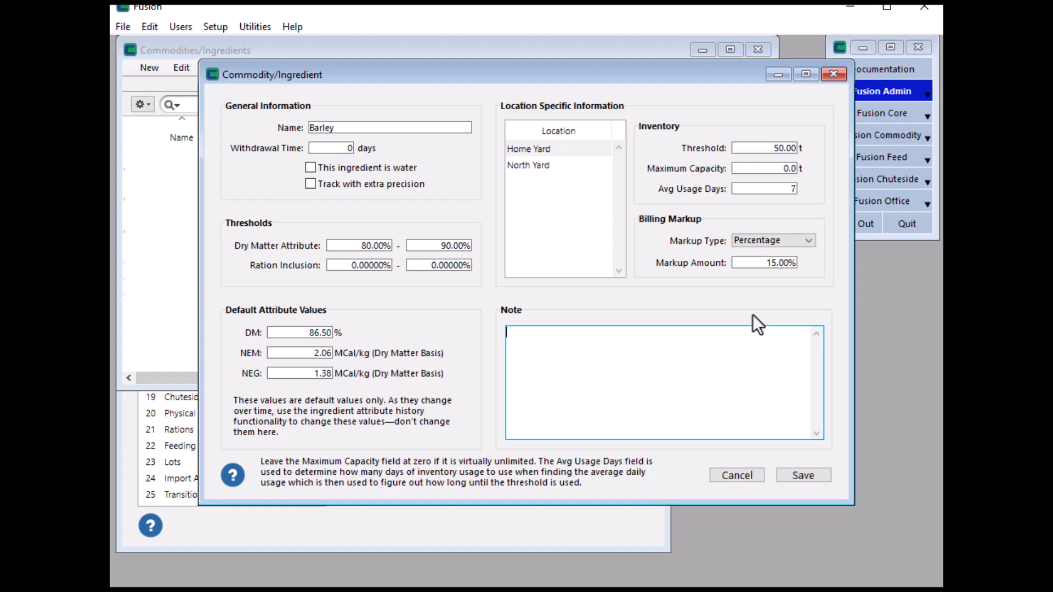
left_click(803, 477)
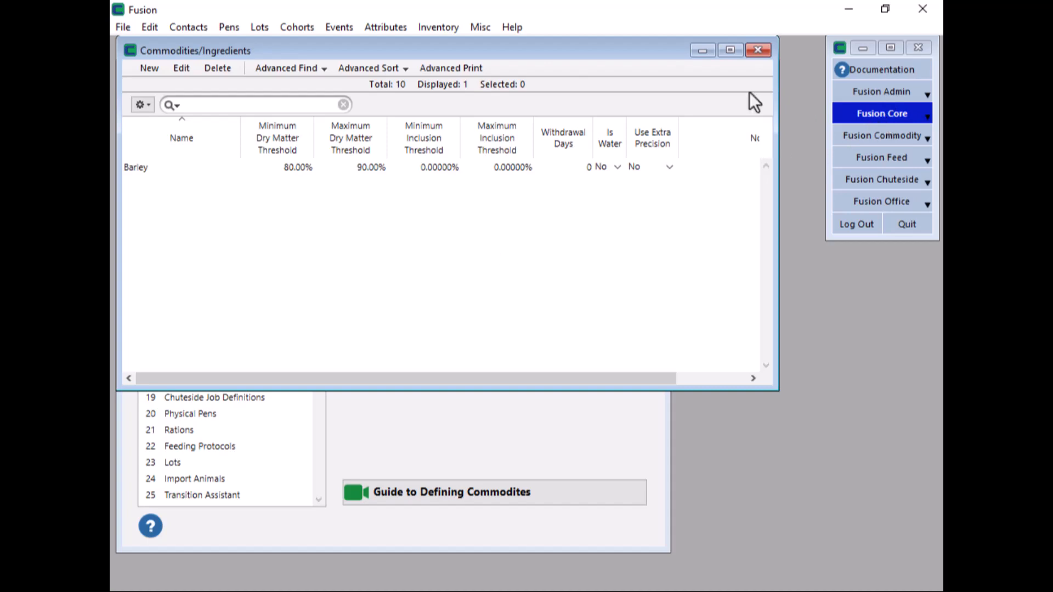
- Start a new ingredient attribute entry for Barley at Home Yard
left_click(387, 28)
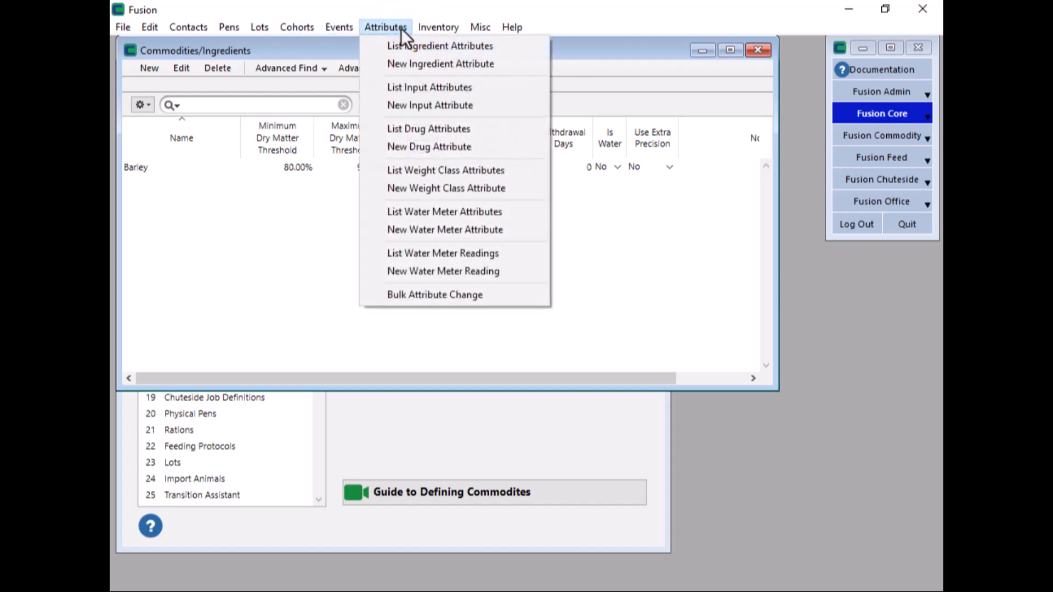
left_click(417, 65)
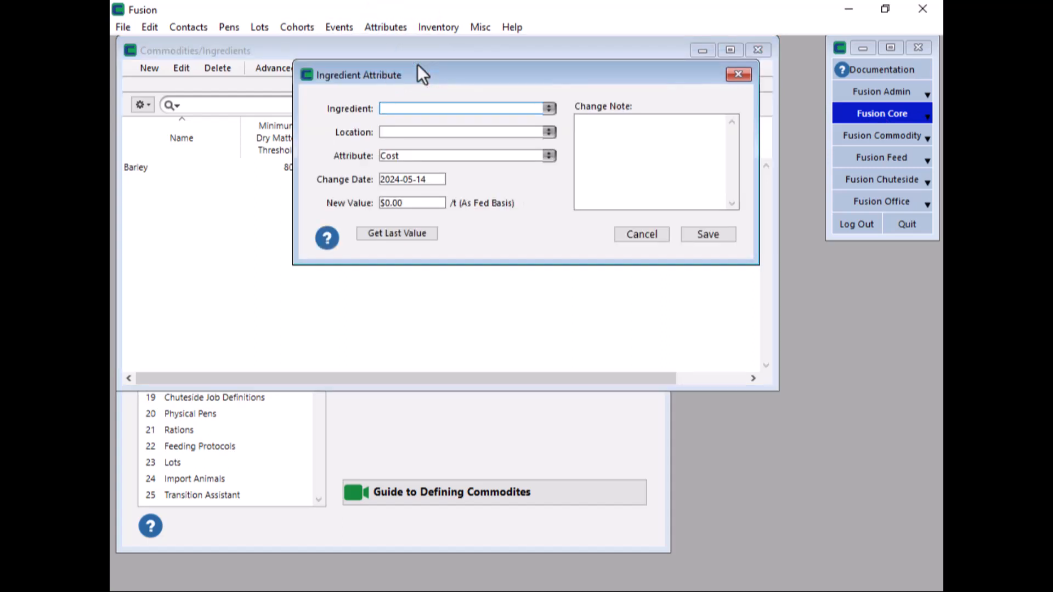
type("Barley")
key("Tab")
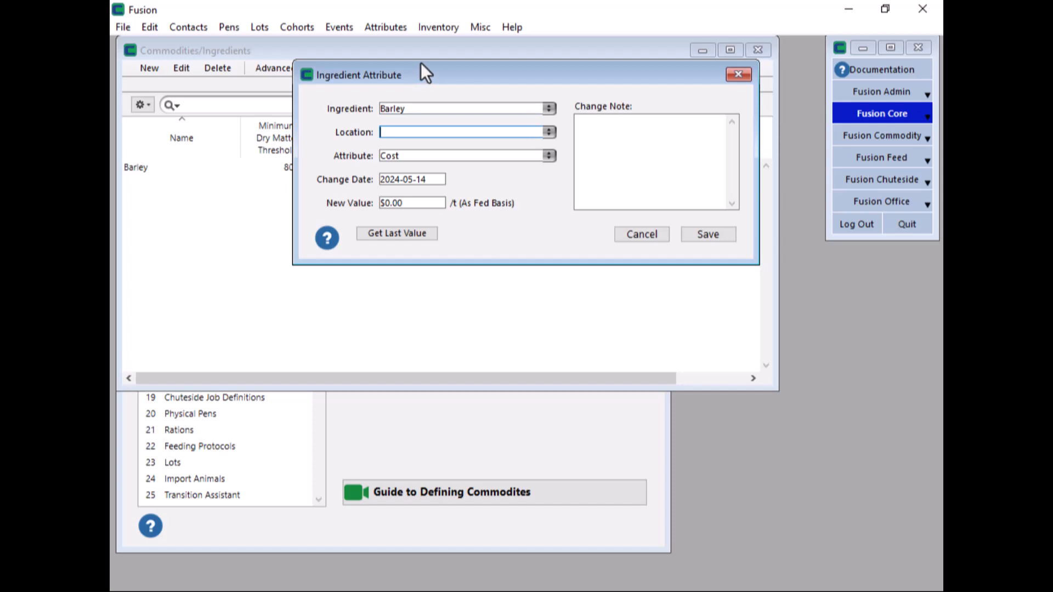
left_click(550, 132)
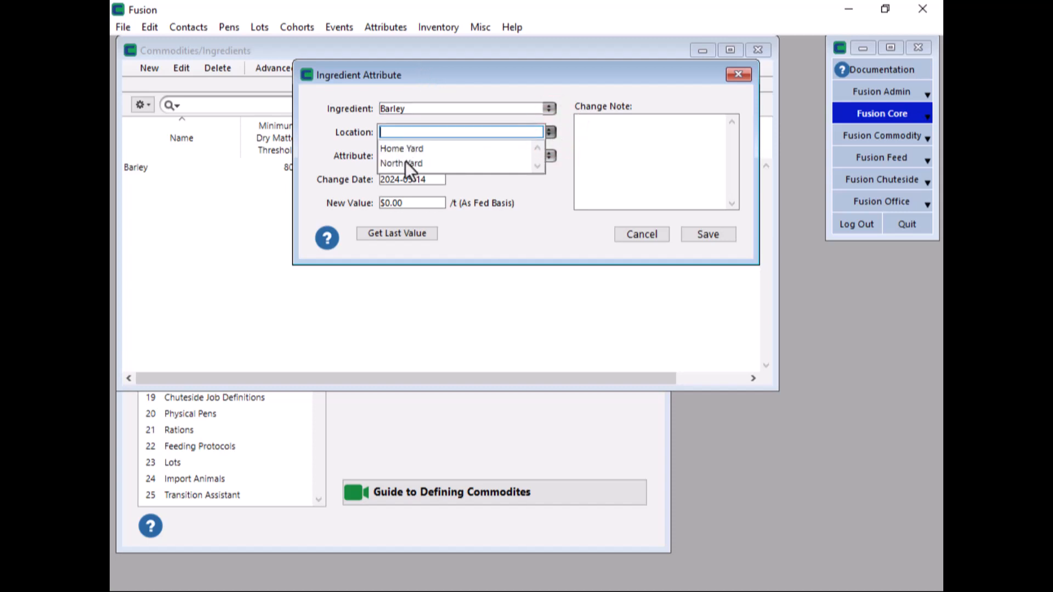
left_click(410, 147)
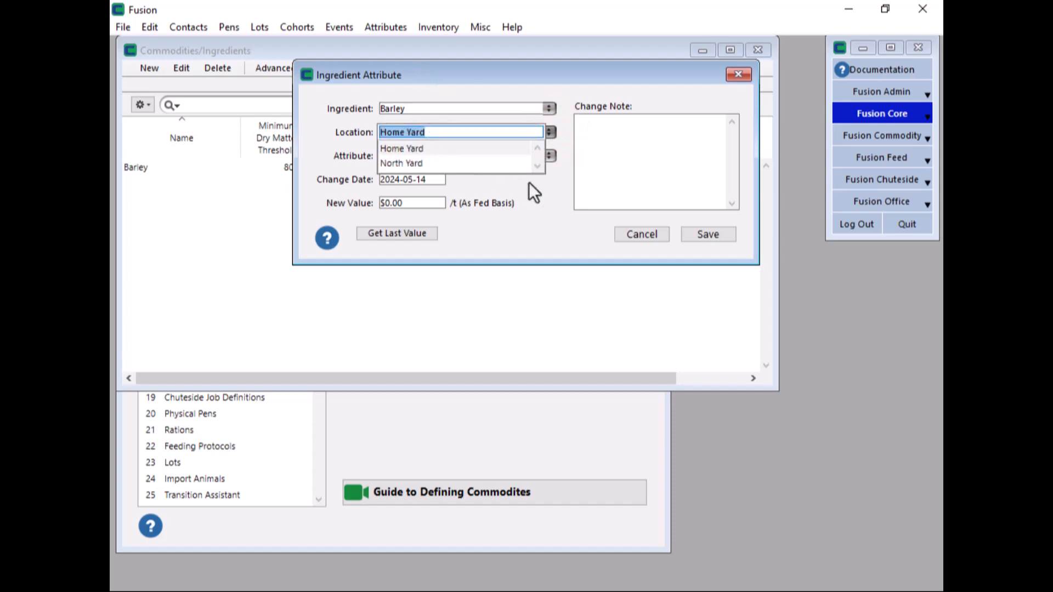
key("Tab")
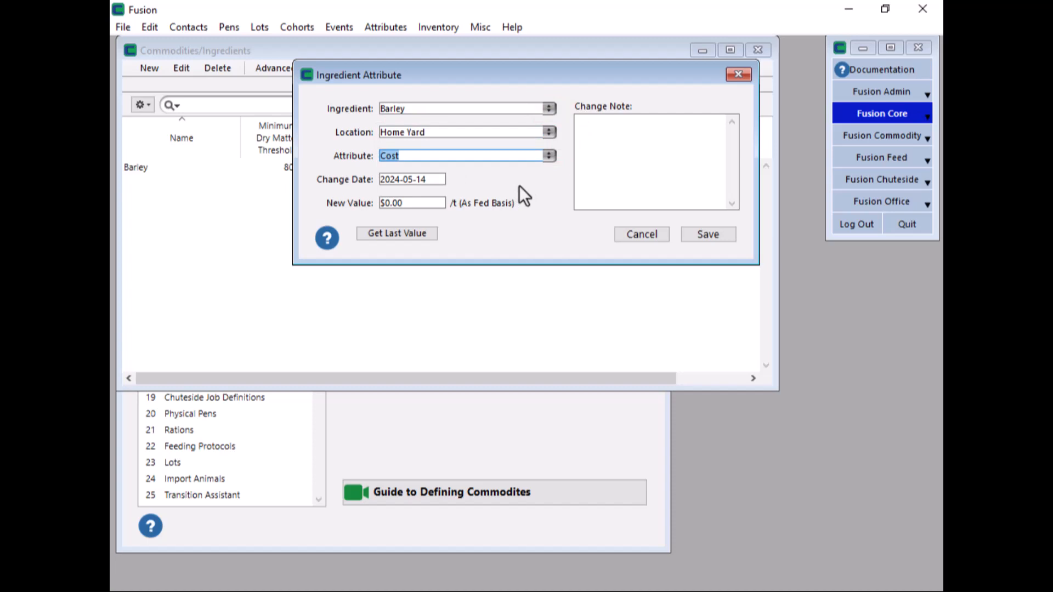
- Set the attribute to DM with a new value of 86.5% and save the entry
left_click(549, 156)
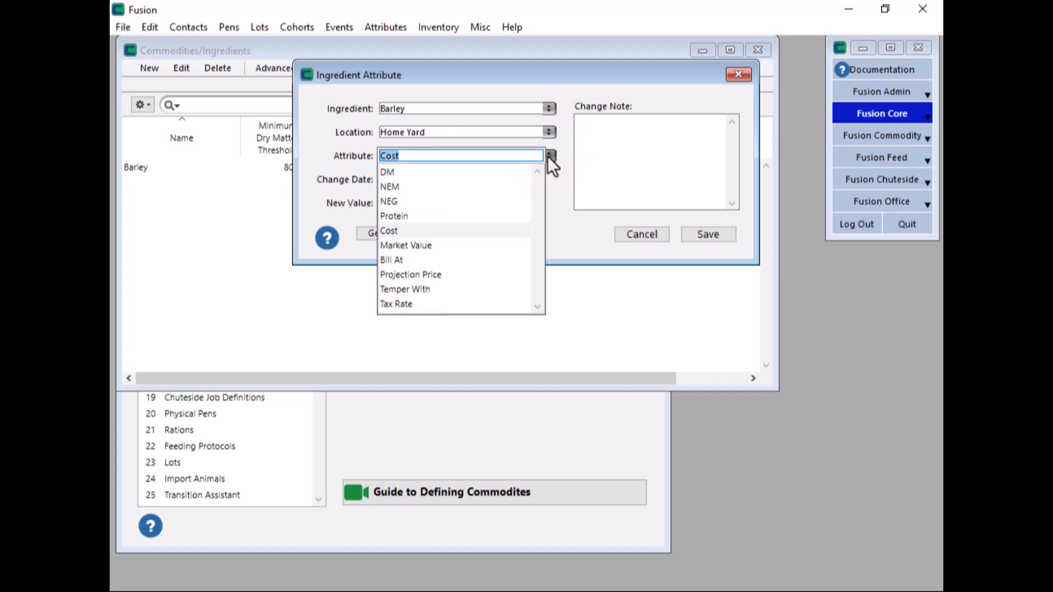
left_click(466, 172)
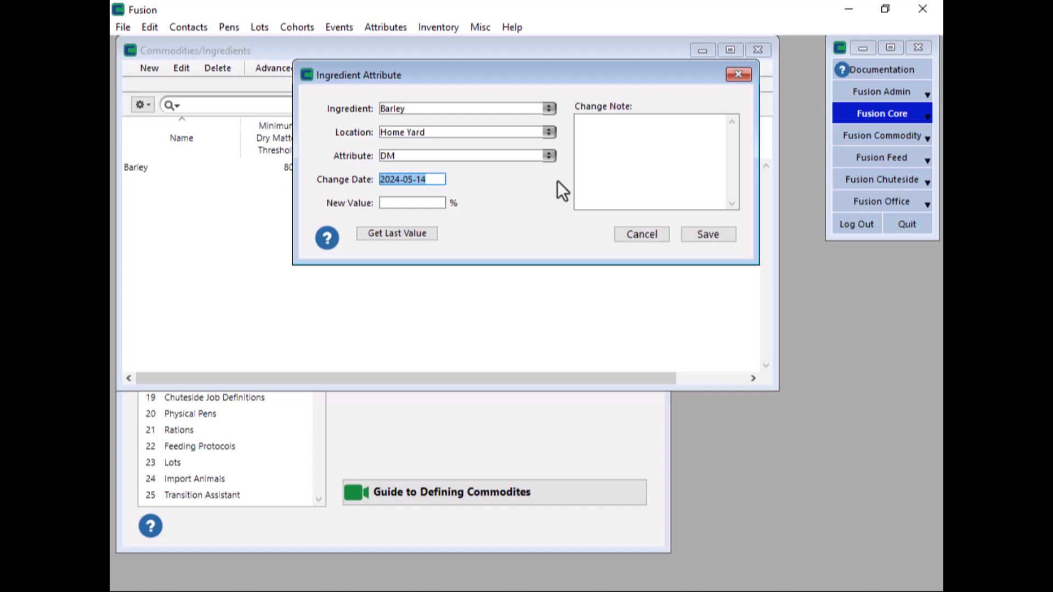
key("Tab")
type("86")
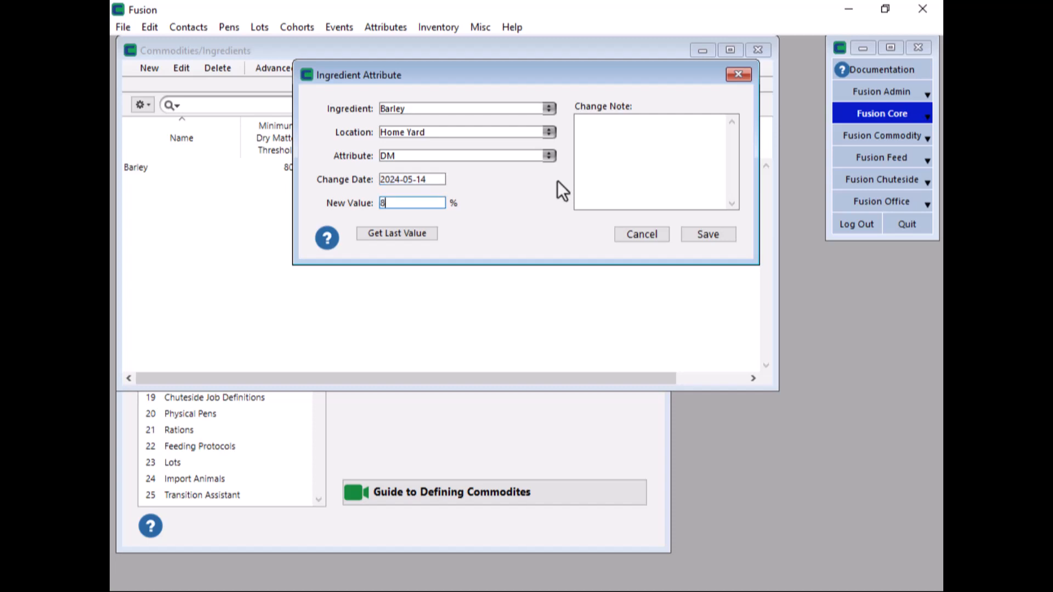
type(".5")
key("Tab")
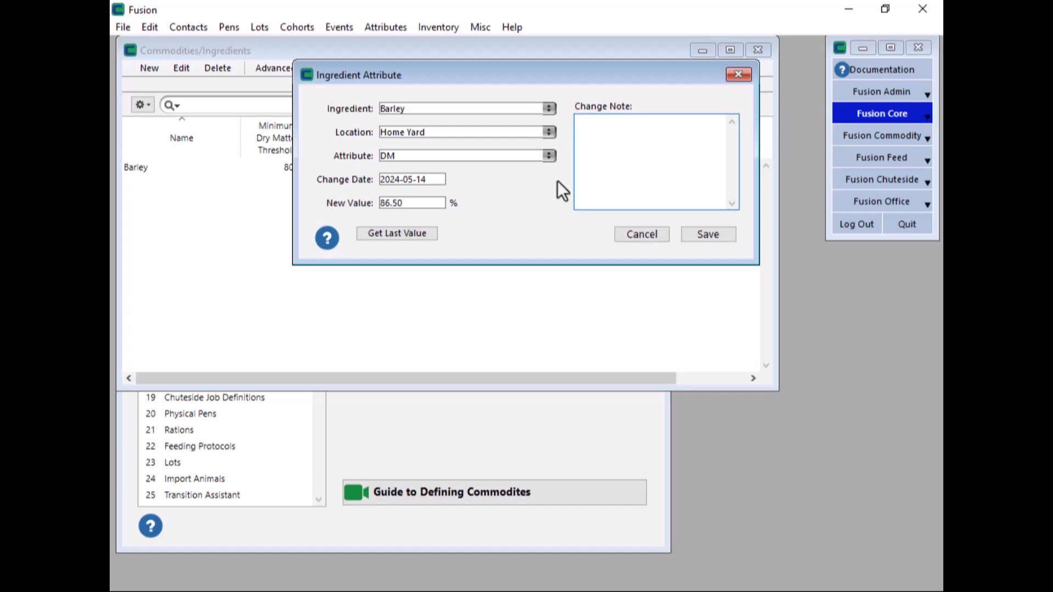
left_click(697, 241)
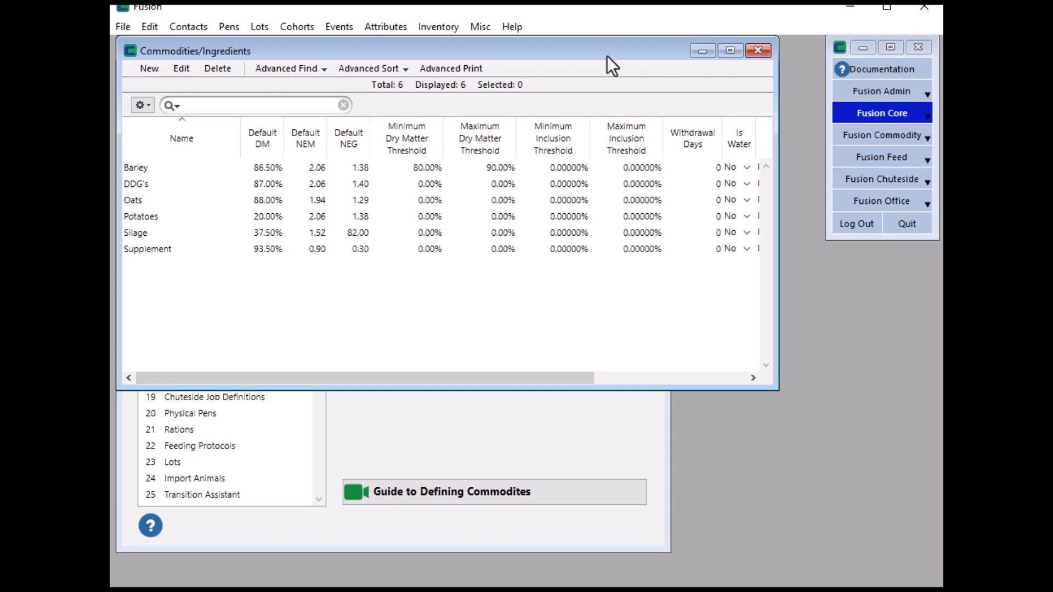
- Open the Bulk Attribute Change window
left_click(396, 30)
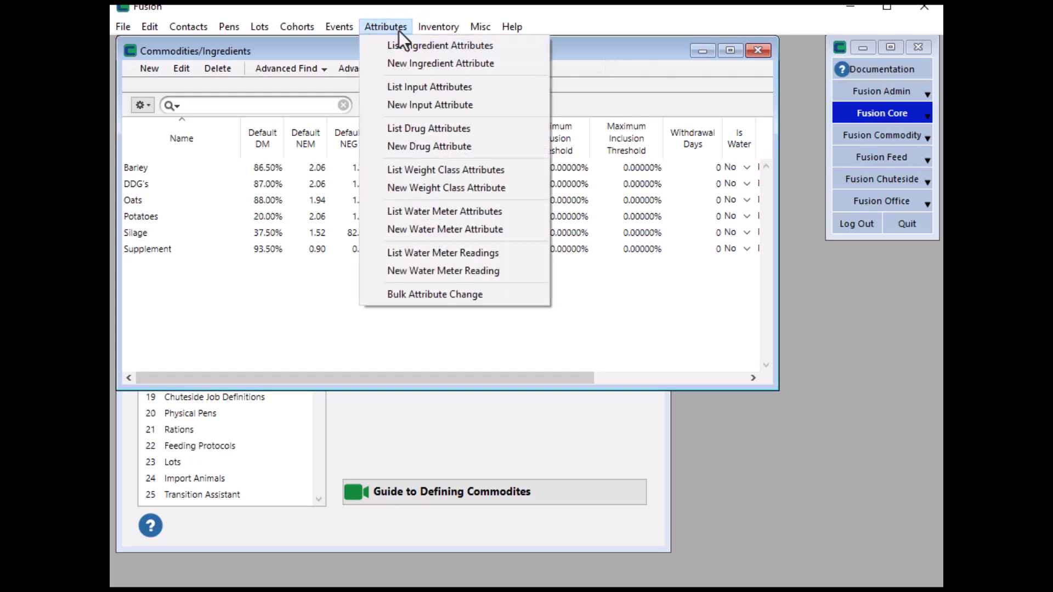
left_click(452, 294)
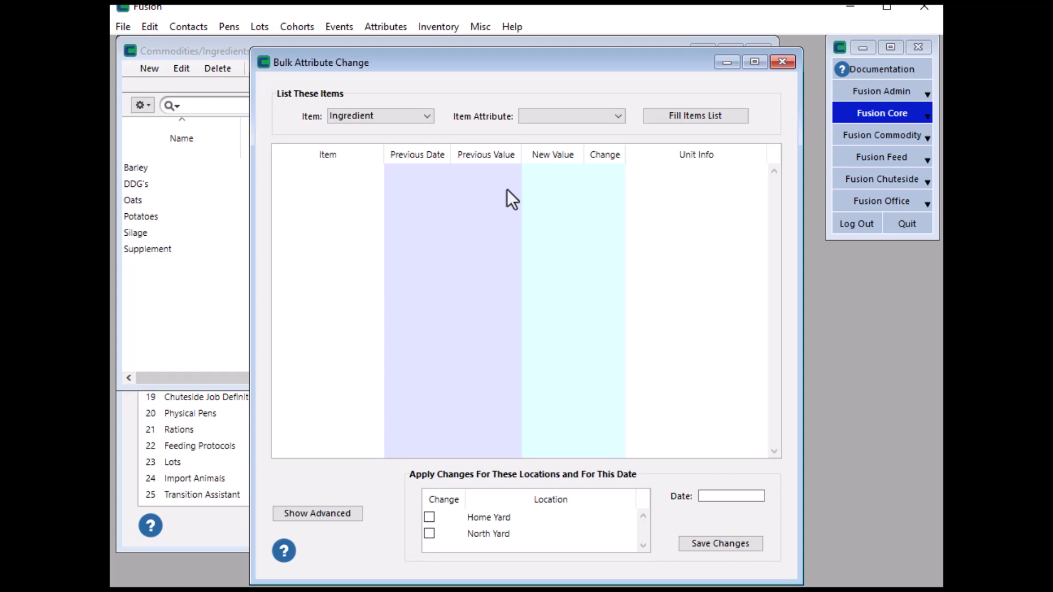
- List all ingredients for the DM attribute in the bulk change window
left_click(565, 119)
left_click(552, 132)
left_click(735, 119)
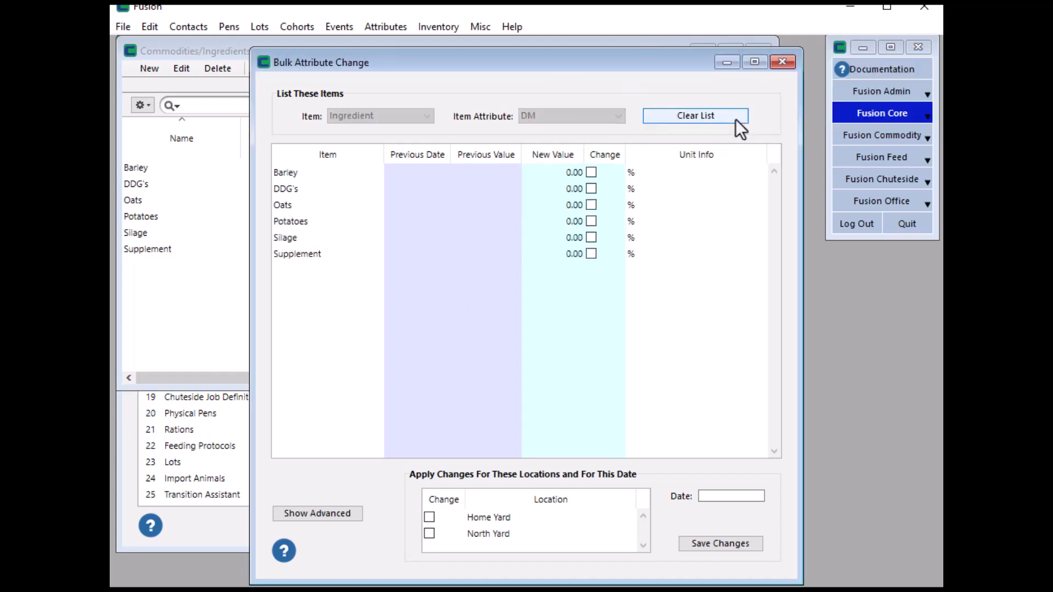
- Enter new DM values: Barley 86.5, DDG's 89, Oats 88, Potatoes 20, Silage 37.5, Supplement 93.5
left_click(570, 173)
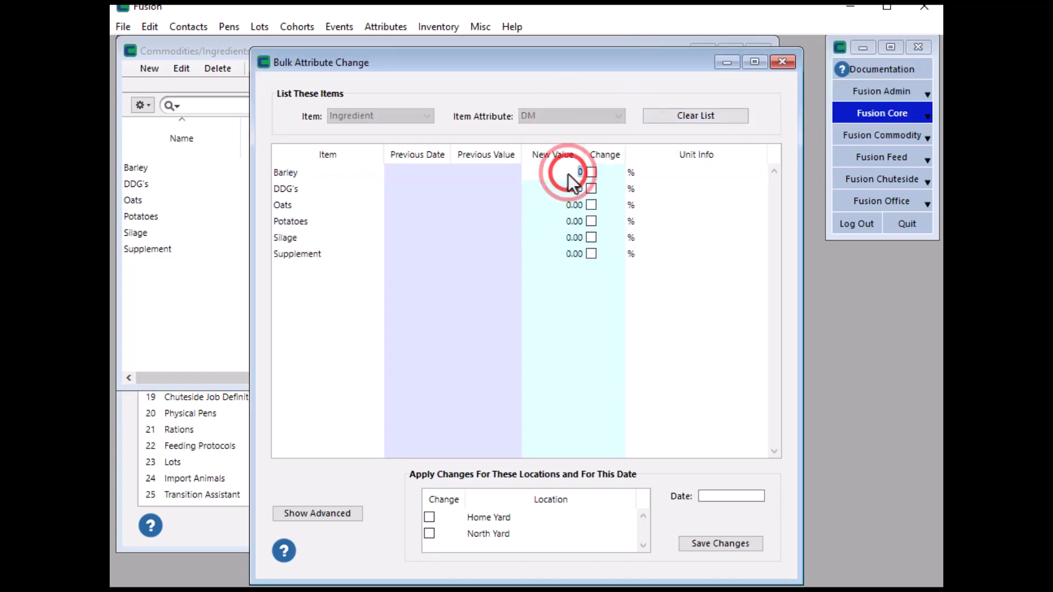
type("86.5")
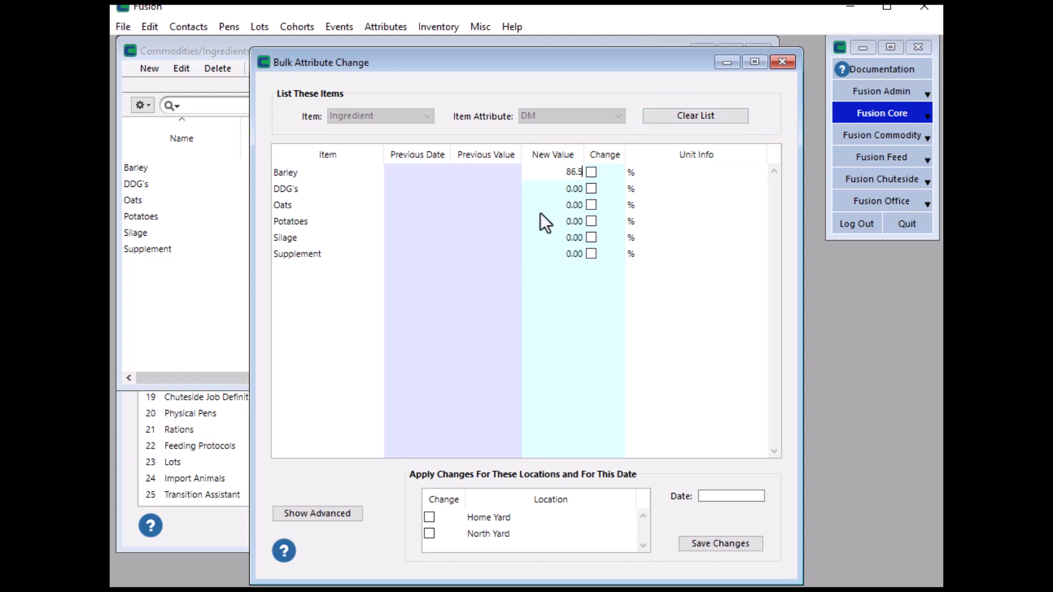
key("Return")
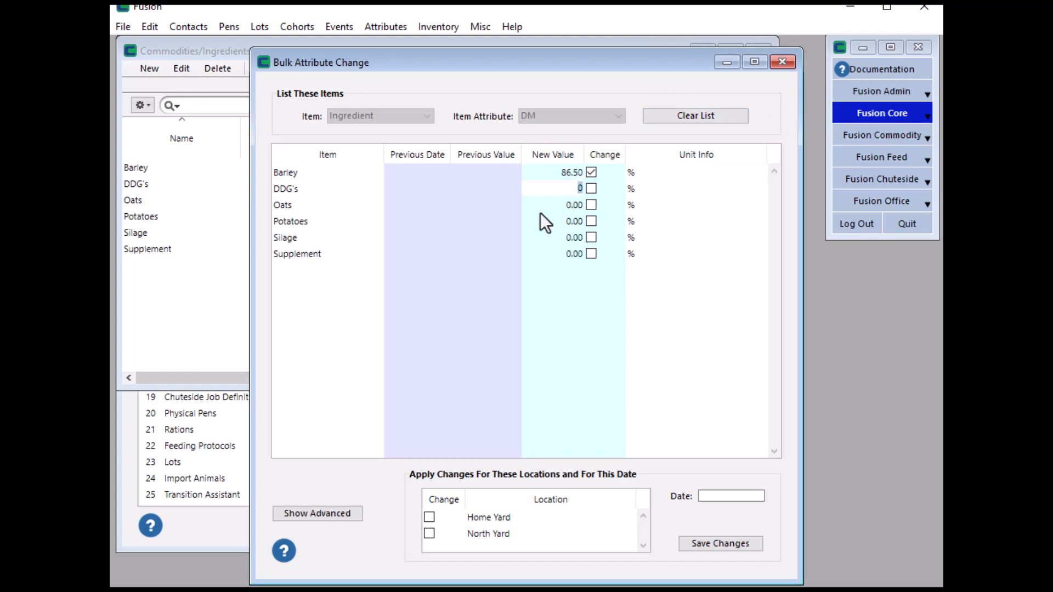
type("89")
key("Return")
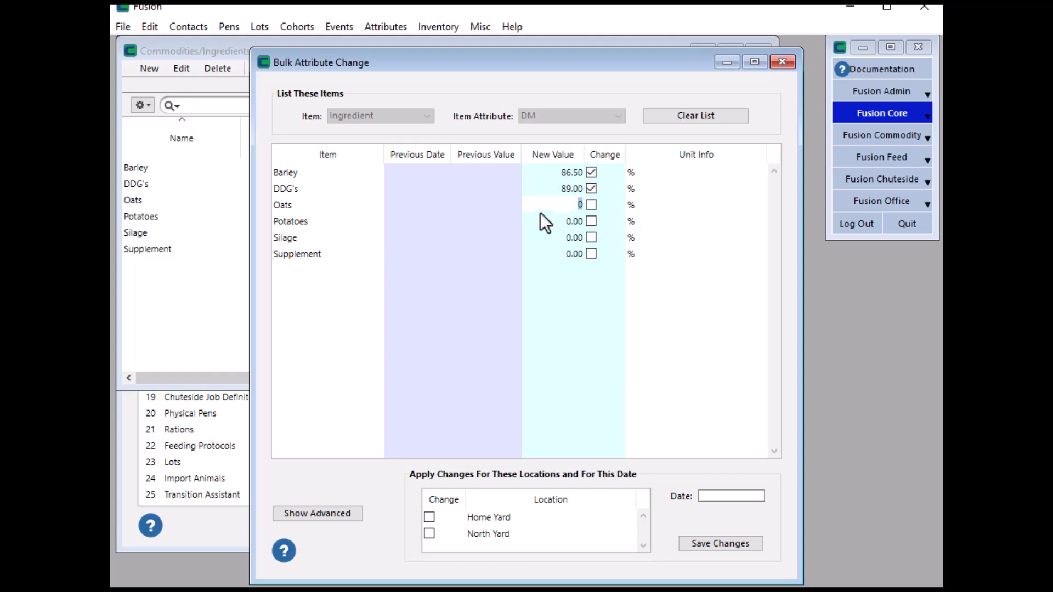
type("88")
key("Return")
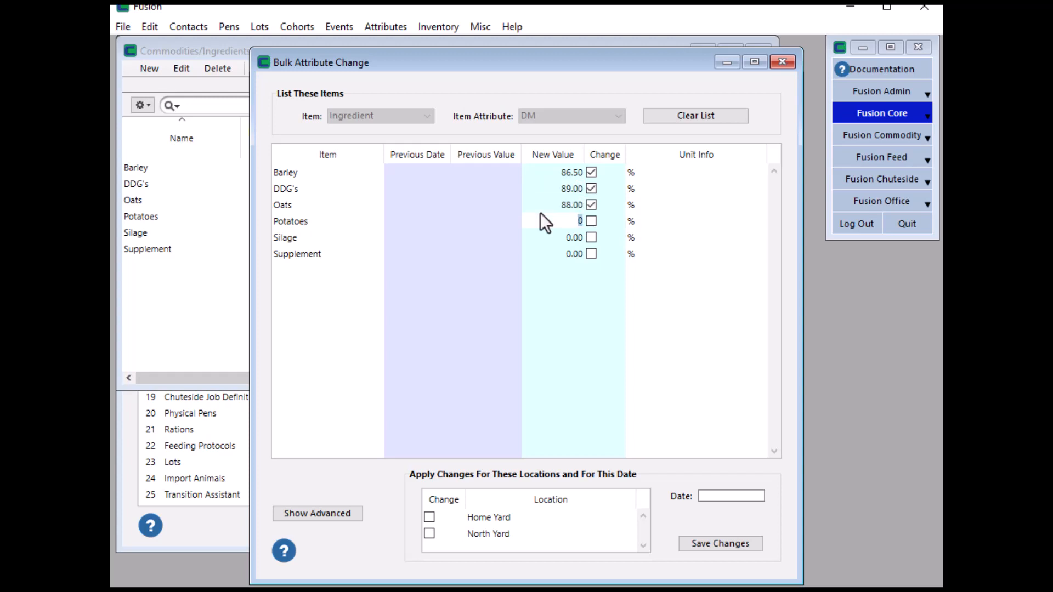
type("20")
key("Return")
type("37.5")
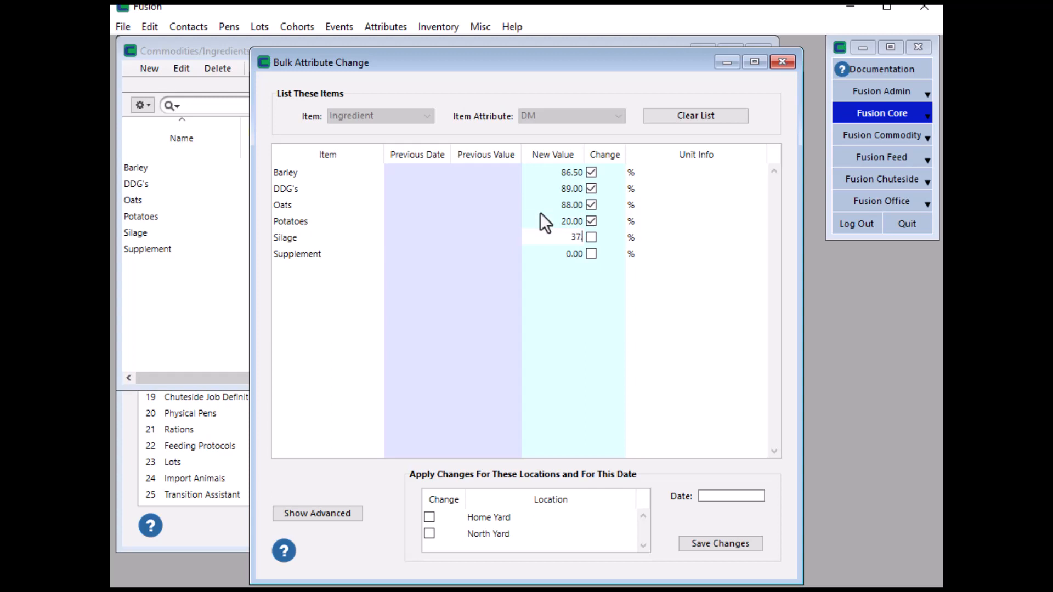
key("Return")
type("93.5")
key("Return")
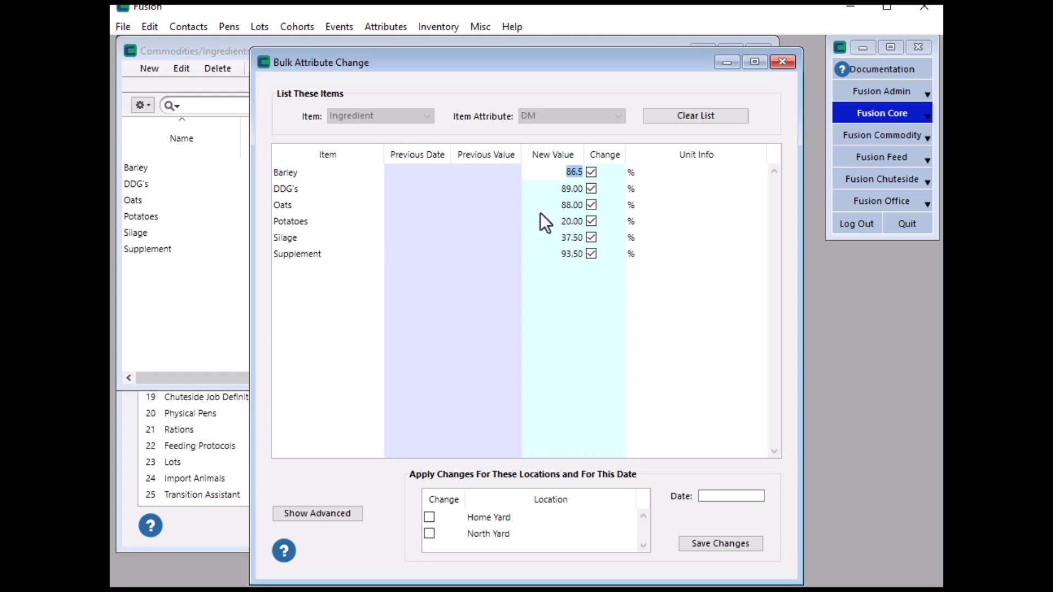
- Apply the changes to Home Yard dated 2024-04-24 and save them
left_click(716, 496)
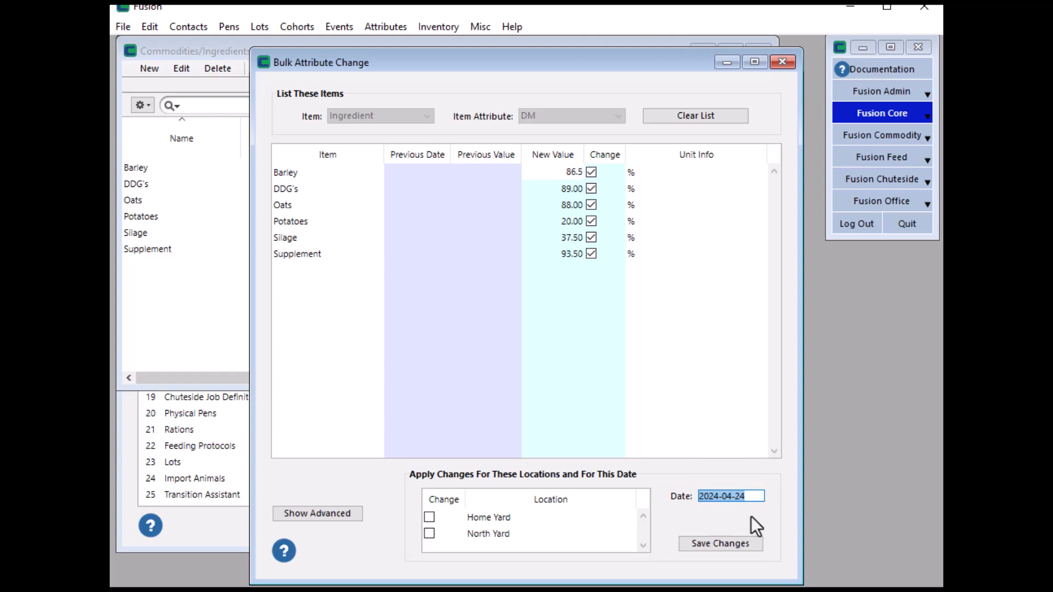
left_click(429, 517)
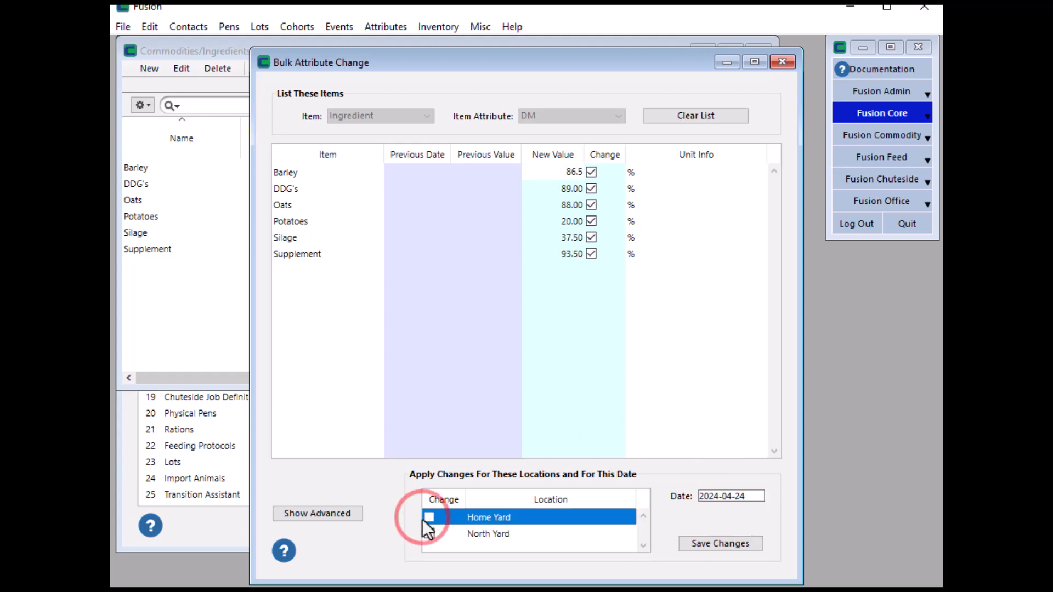
left_click(752, 548)
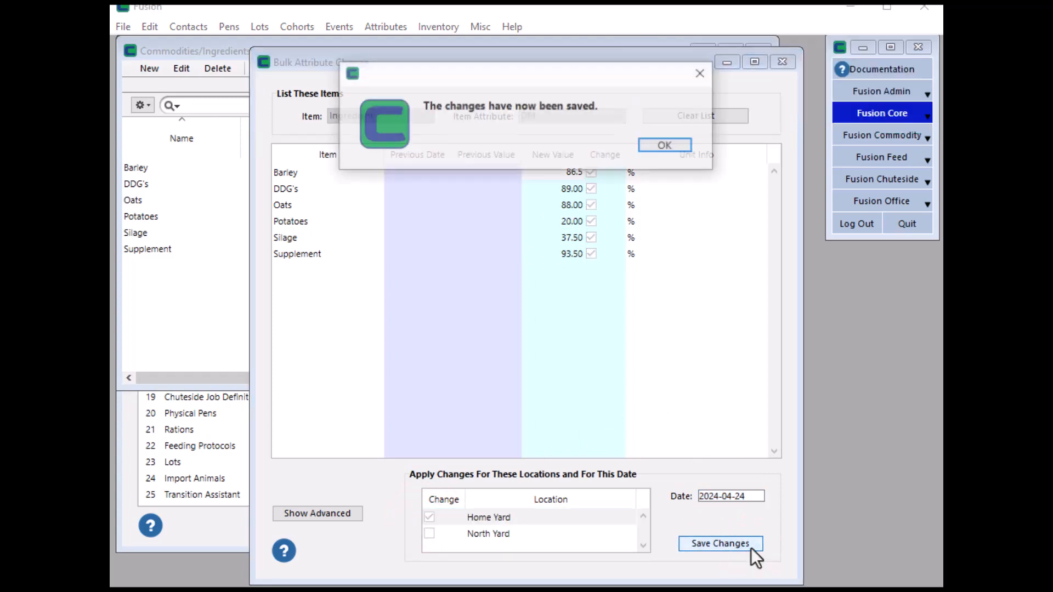
left_click(674, 148)
- Clear the list, choose NEM as the item attribute, and close the bulk change window
left_click(699, 119)
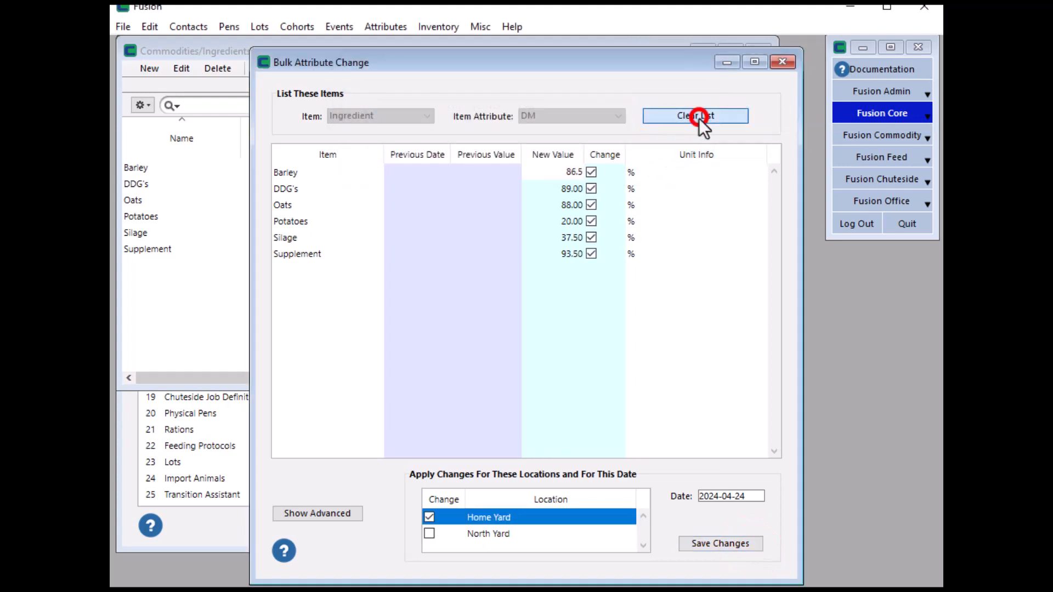
left_click(618, 118)
left_click(524, 141)
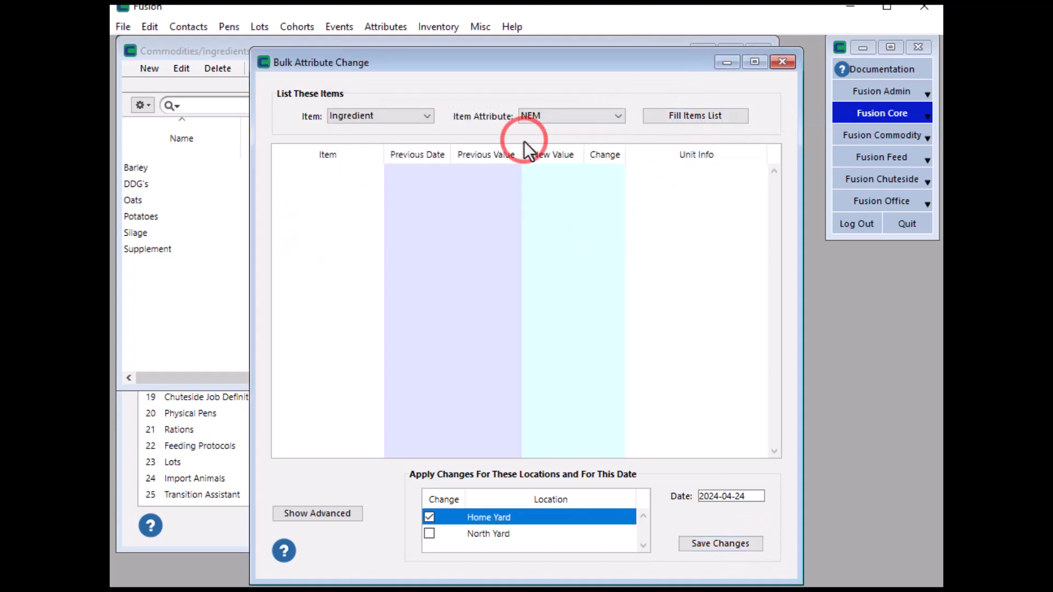
left_click(702, 121)
left_click(576, 172)
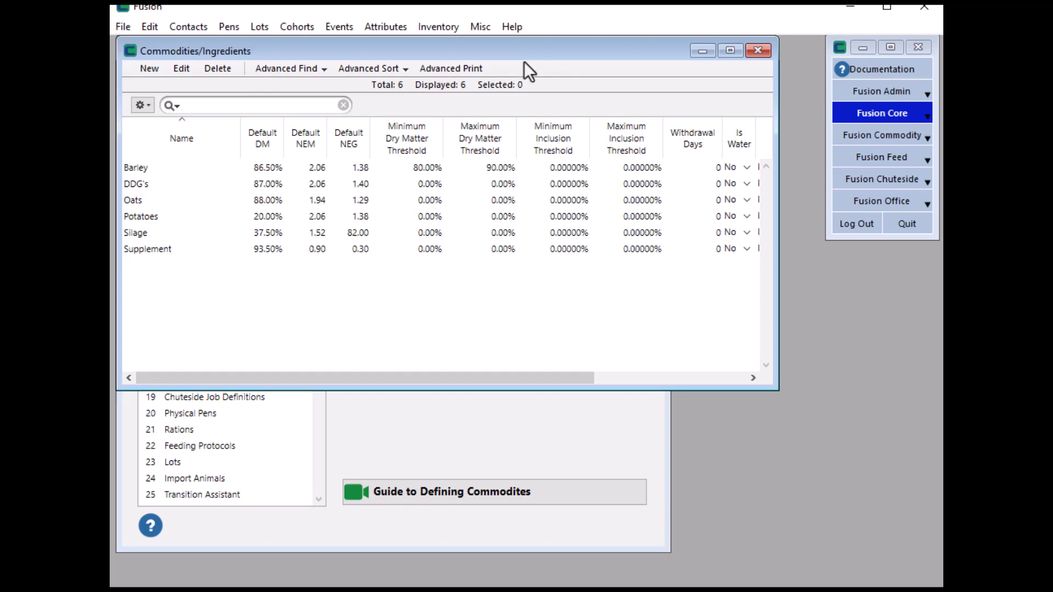
- Open the list of ingredient attributes
left_click(401, 30)
left_click(413, 46)
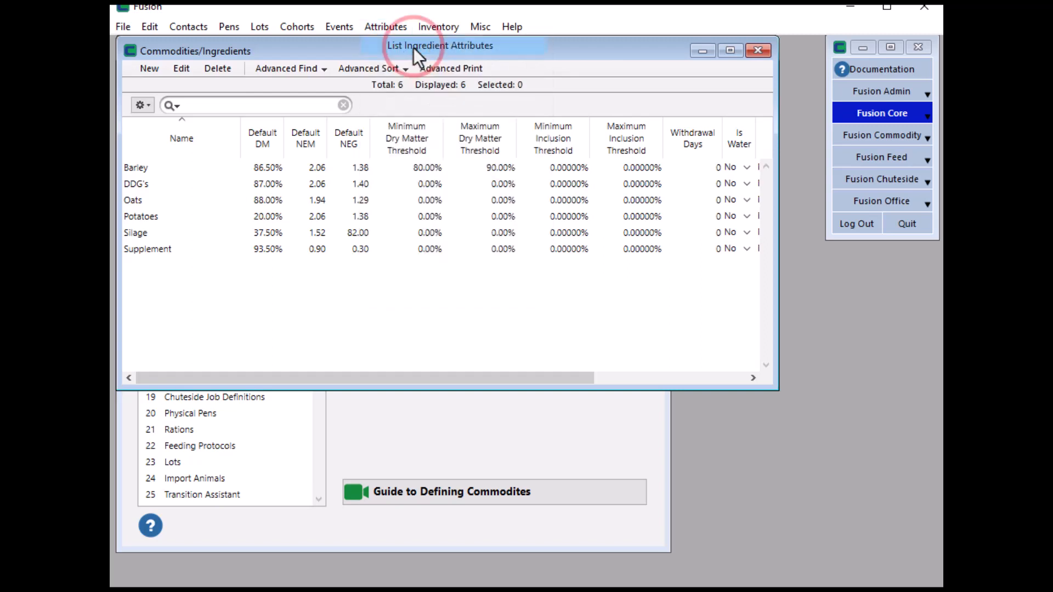